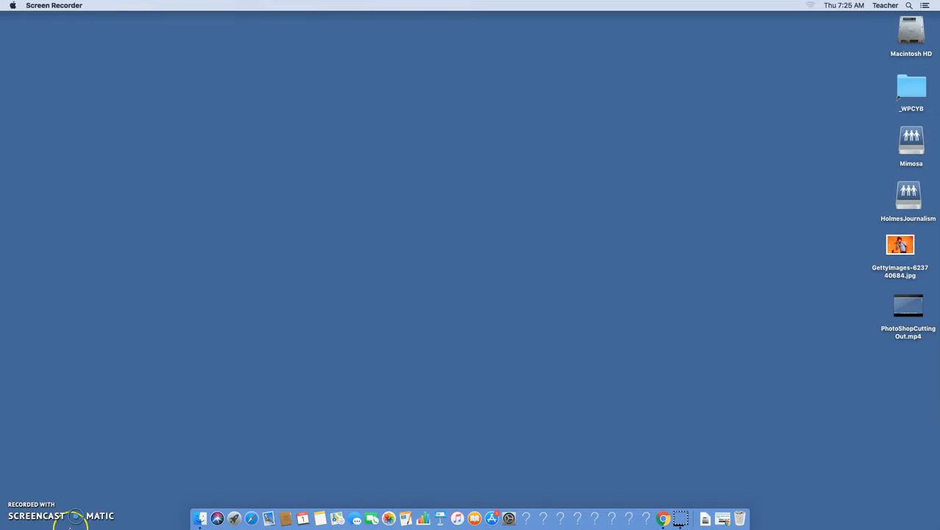
Launch Adobe InDesign CC 2018 from the list of installed applications
{"action": "left_click", "coordinate": [234, 518]}
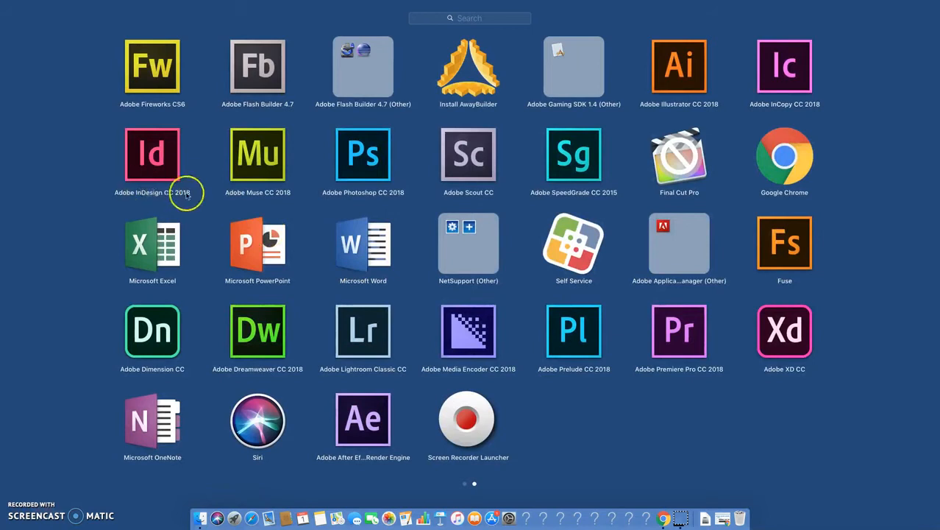
{"action": "scroll", "coordinate": [155, 195], "scroll_direction": "left", "scroll_amount": 3}
{"action": "scroll", "coordinate": [163, 200], "scroll_direction": "right", "scroll_amount": 3}
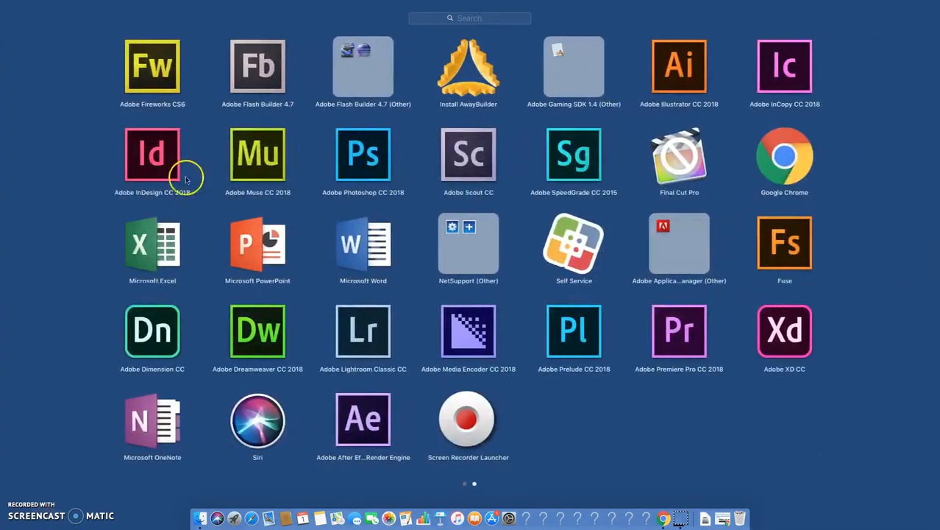
{"action": "left_click", "coordinate": [137, 153]}
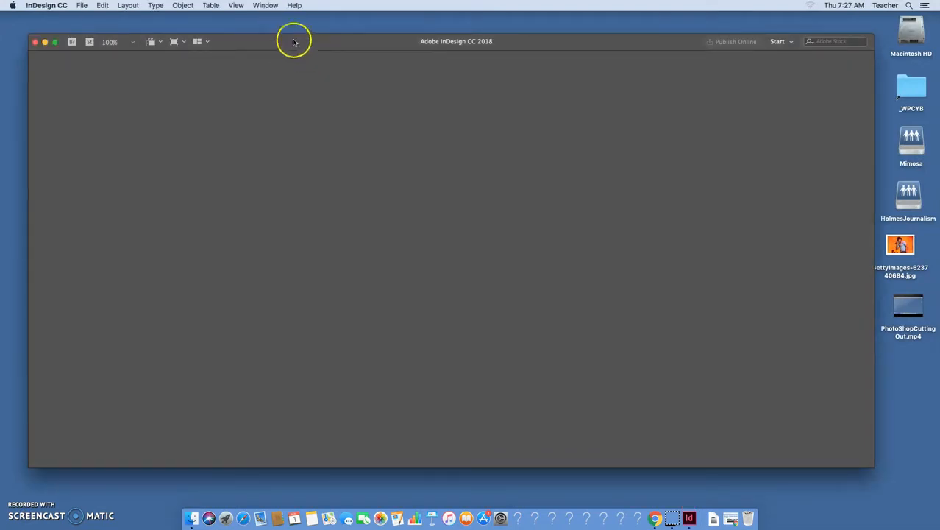
Start a new document and show the blank print presets
{"action": "left_click", "coordinate": [83, 9]}
{"action": "mouse_move", "coordinate": [173, 17]}
{"action": "left_click", "coordinate": [206, 21]}
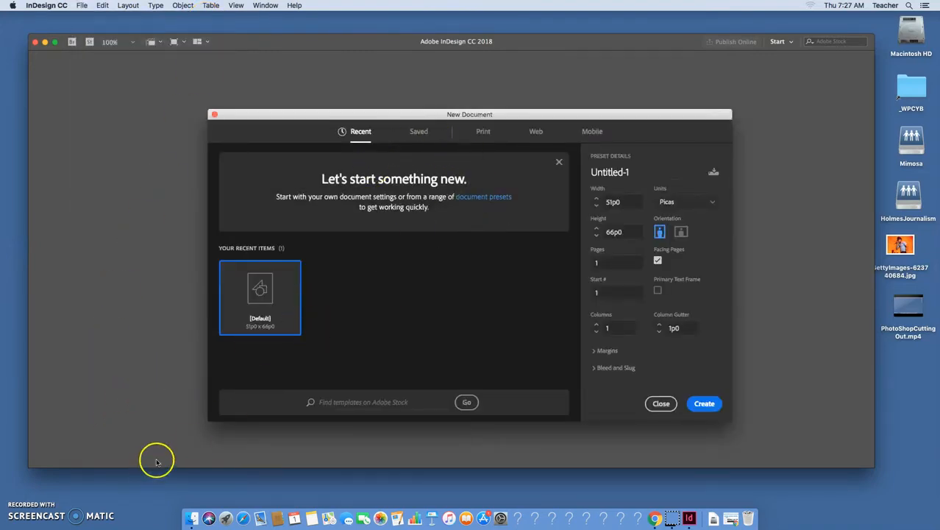
{"action": "left_click", "coordinate": [484, 134]}
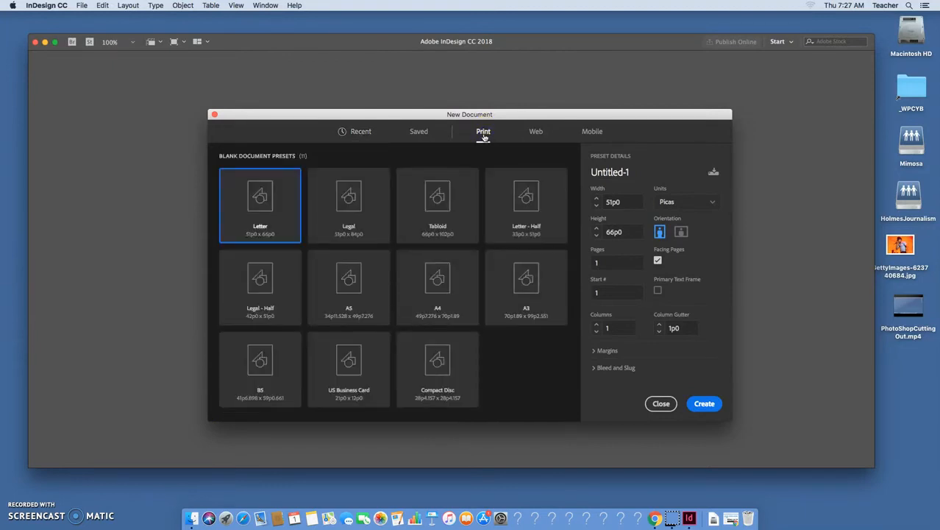
{"action": "left_click", "coordinate": [367, 134]}
{"action": "left_click", "coordinate": [482, 133]}
{"action": "left_click", "coordinate": [26, 510]}
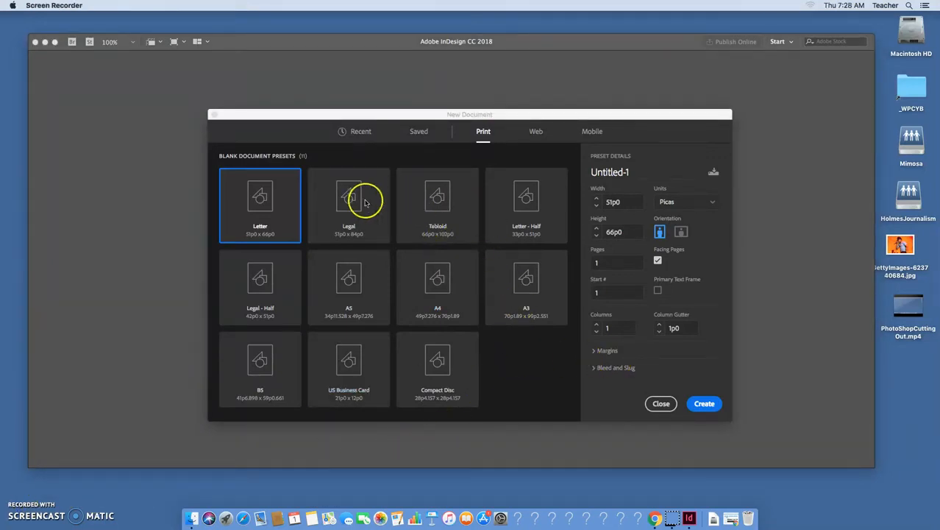
Create the document from the Tabloid preset in portrait orientation
{"action": "left_click", "coordinate": [448, 214]}
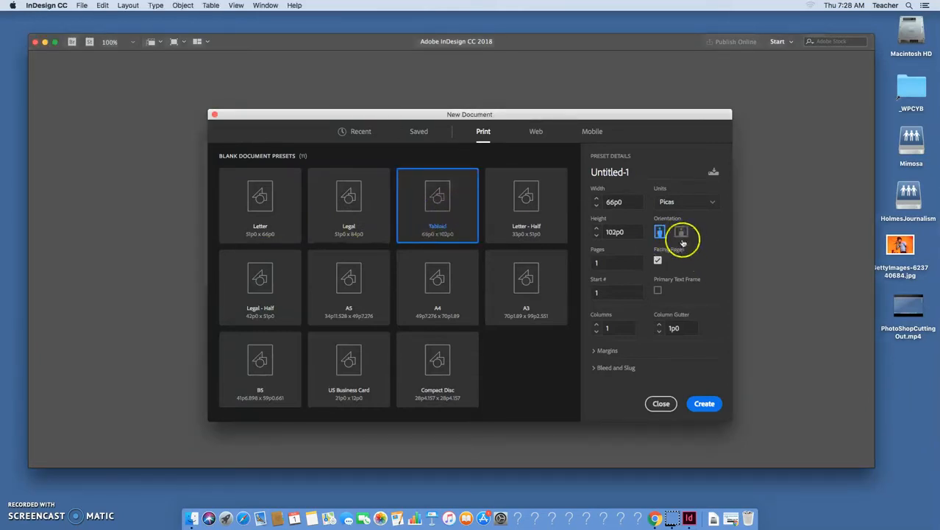
{"action": "left_click", "coordinate": [680, 233]}
{"action": "left_click", "coordinate": [659, 233]}
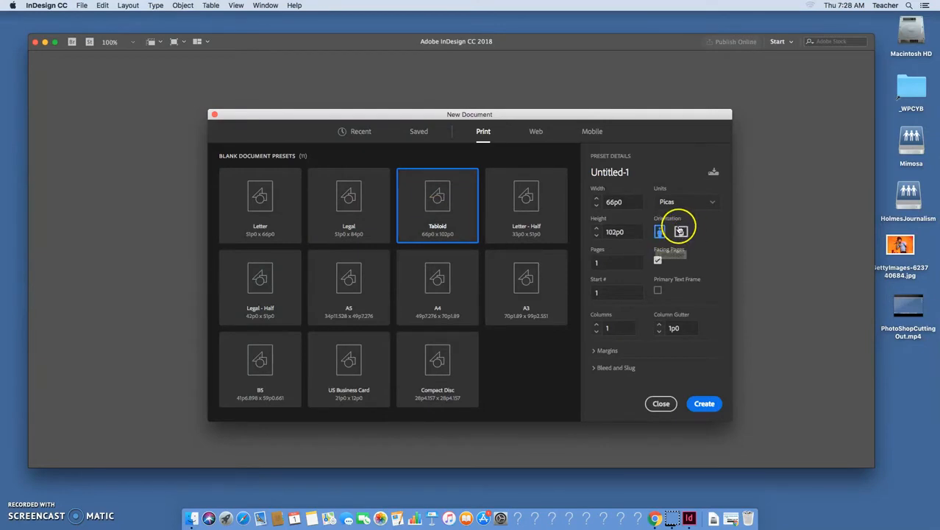
{"action": "left_click", "coordinate": [708, 407]}
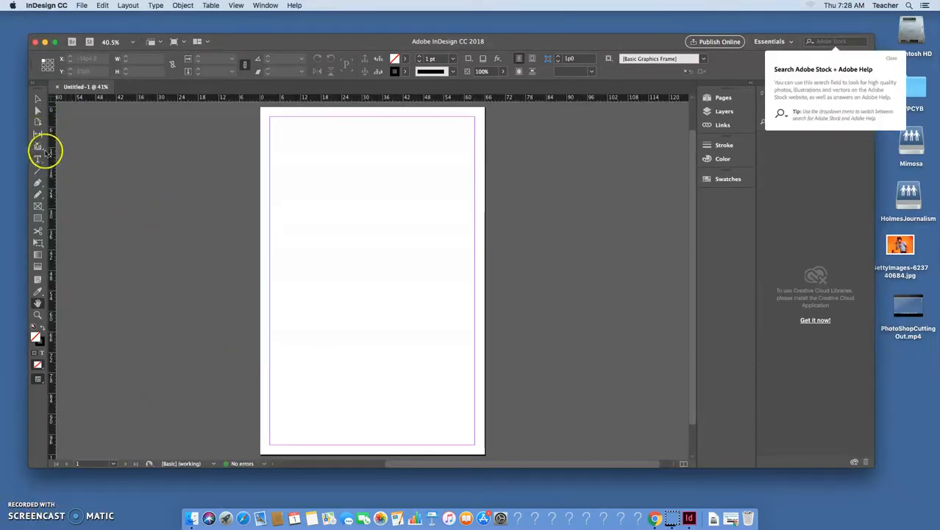
Examine the Pencil and Rectangle tool variants, compare the two selection tools, and make the Selection tool active
{"action": "left_click", "coordinate": [41, 196]}
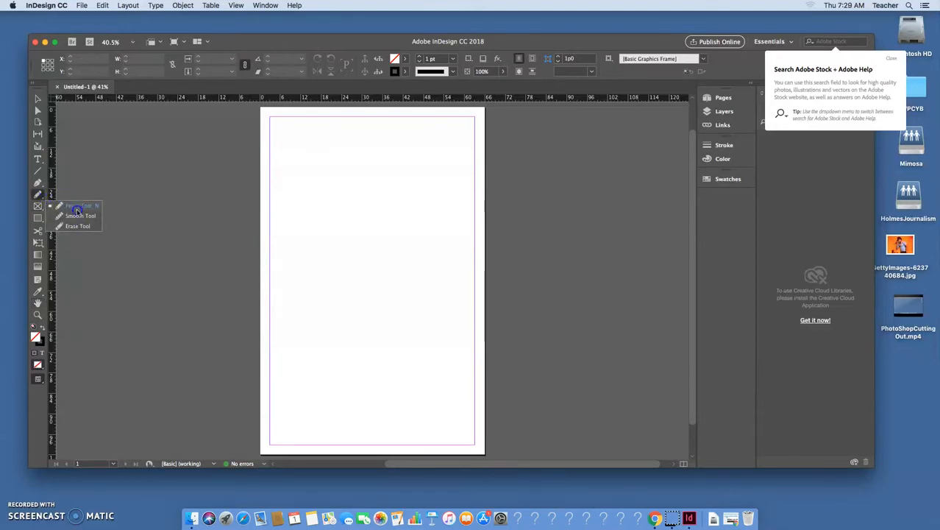
{"action": "left_click", "coordinate": [41, 219]}
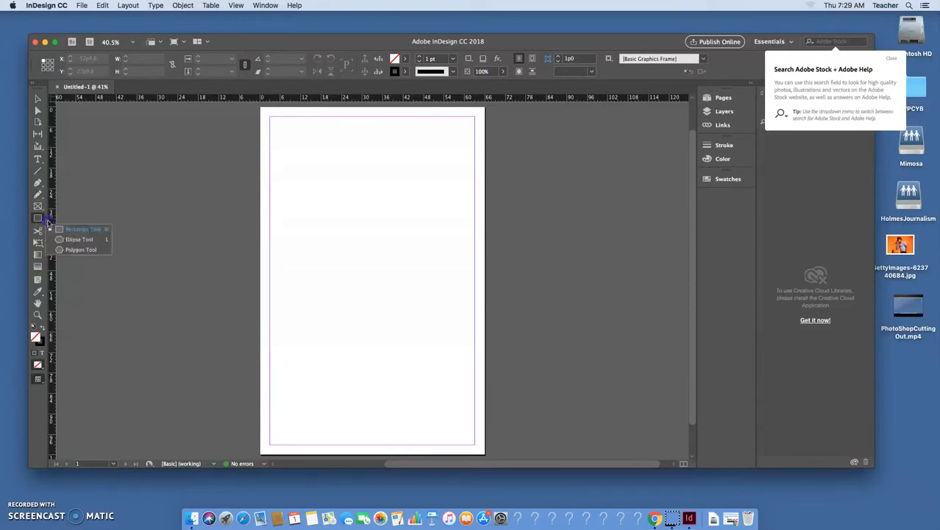
{"action": "left_click", "coordinate": [91, 230]}
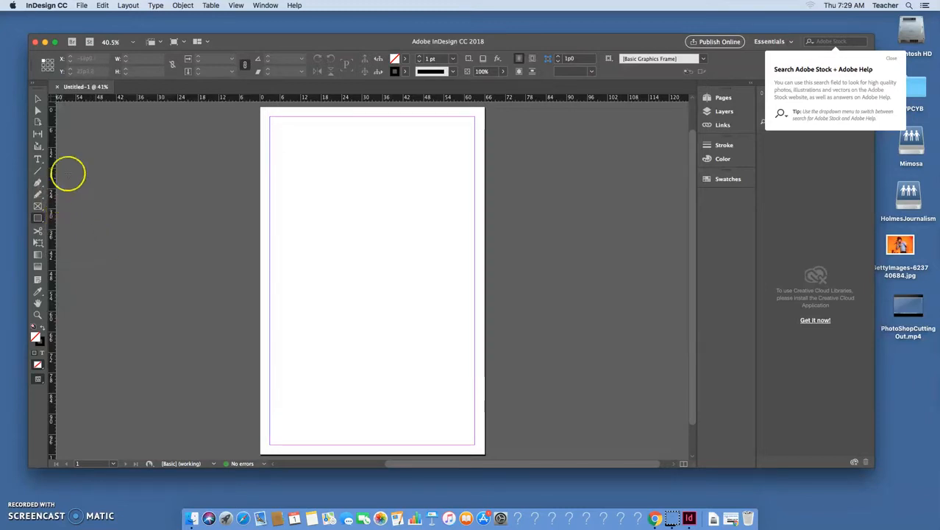
{"action": "left_click", "coordinate": [40, 100]}
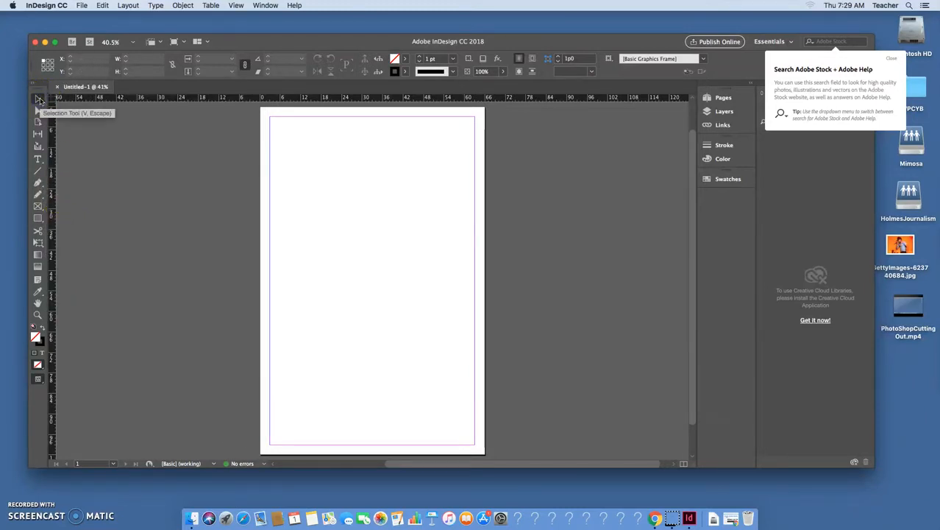
{"action": "left_click", "coordinate": [40, 111]}
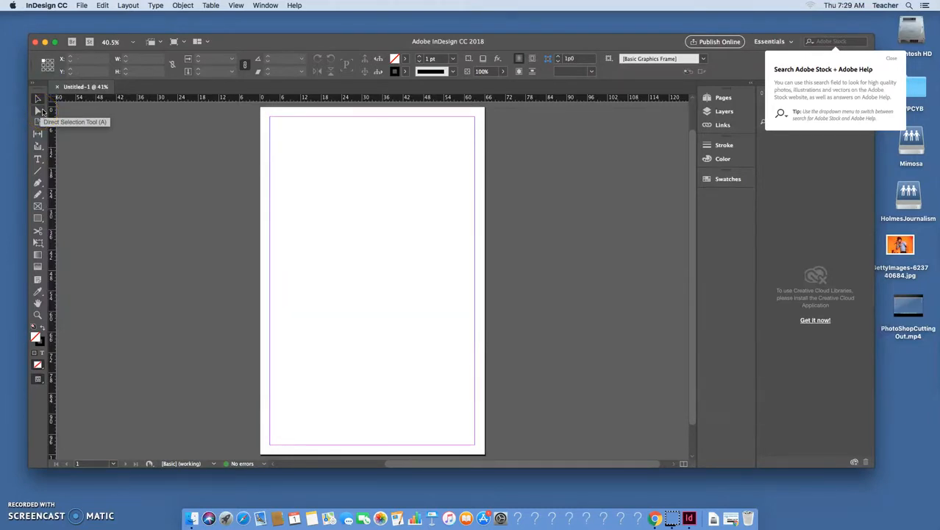
{"action": "left_click", "coordinate": [103, 120]}
{"action": "left_click", "coordinate": [36, 101]}
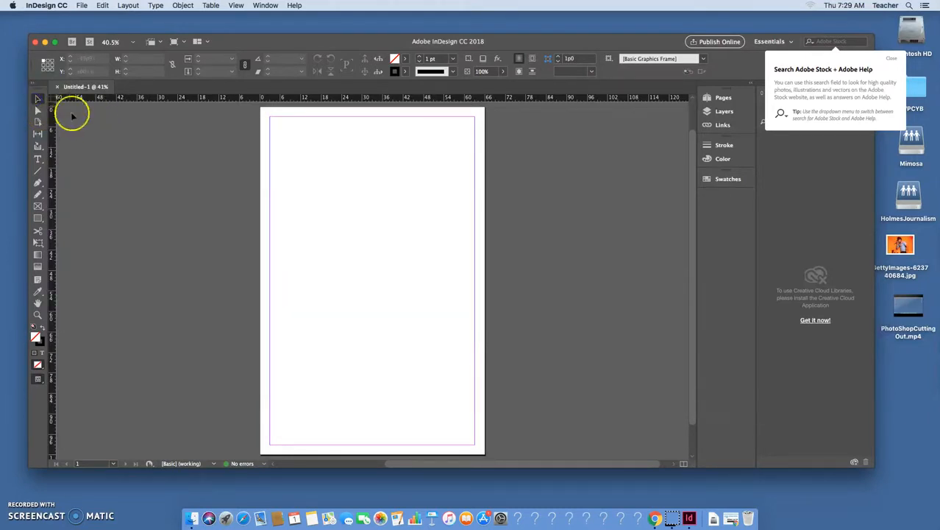
Start placing a file and browse to the HolmesJournalism folder on the mimosa server
{"action": "left_click", "coordinate": [83, 6]}
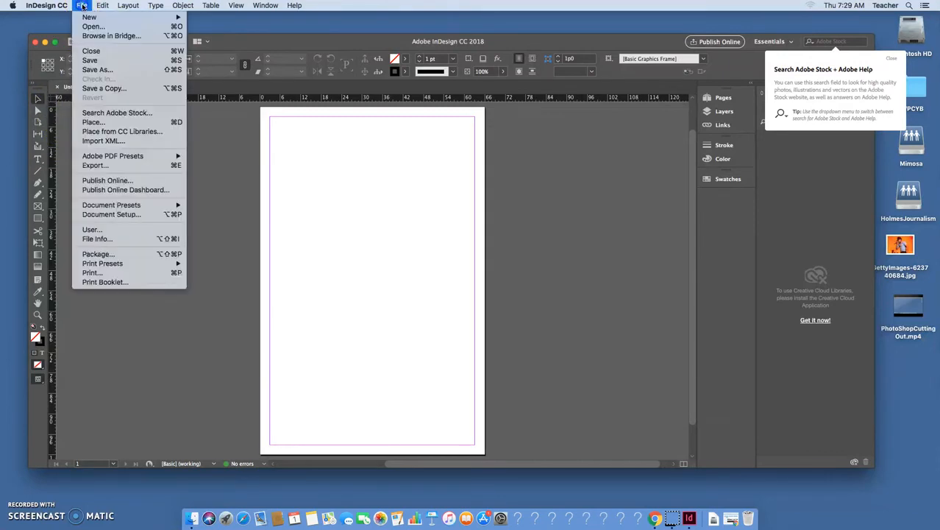
{"action": "left_click", "coordinate": [114, 123]}
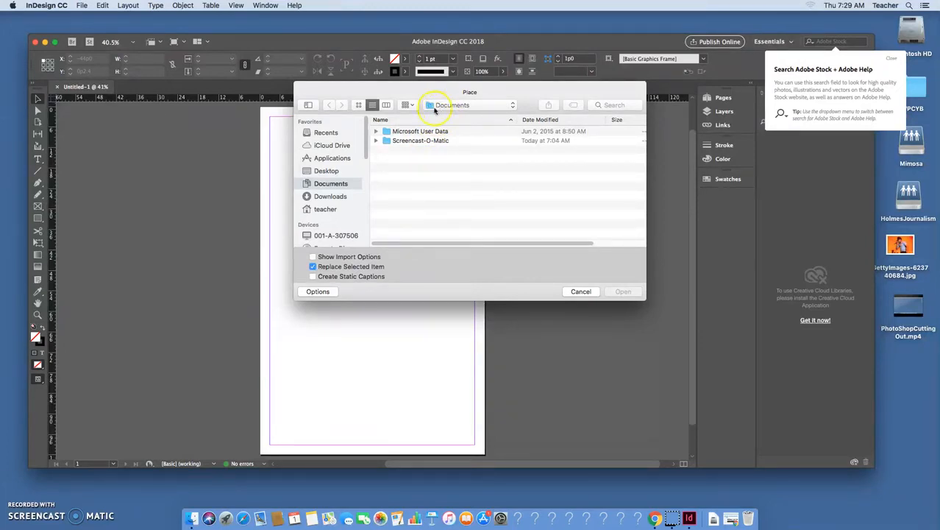
{"action": "left_click", "coordinate": [346, 172]}
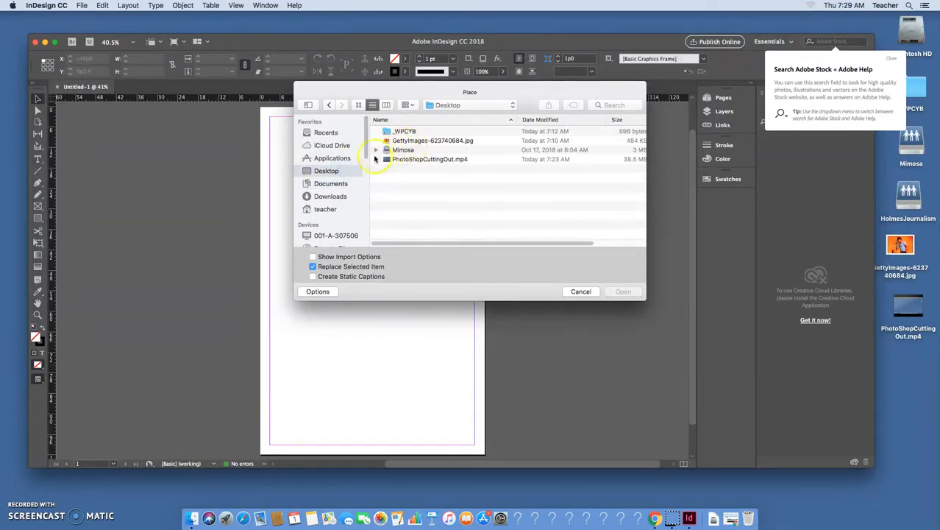
{"action": "scroll", "coordinate": [342, 158], "scroll_direction": "down", "scroll_amount": 3}
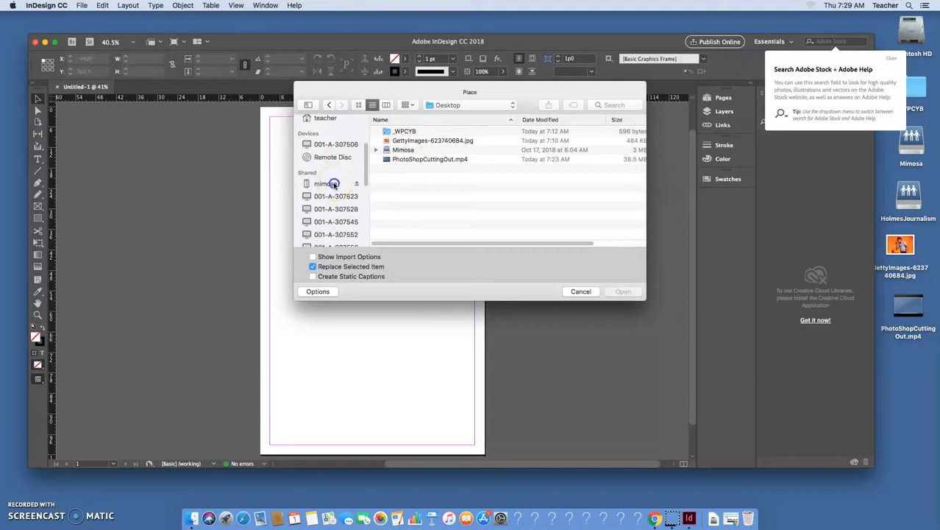
{"action": "left_click", "coordinate": [328, 184]}
{"action": "double_click", "coordinate": [417, 144]}
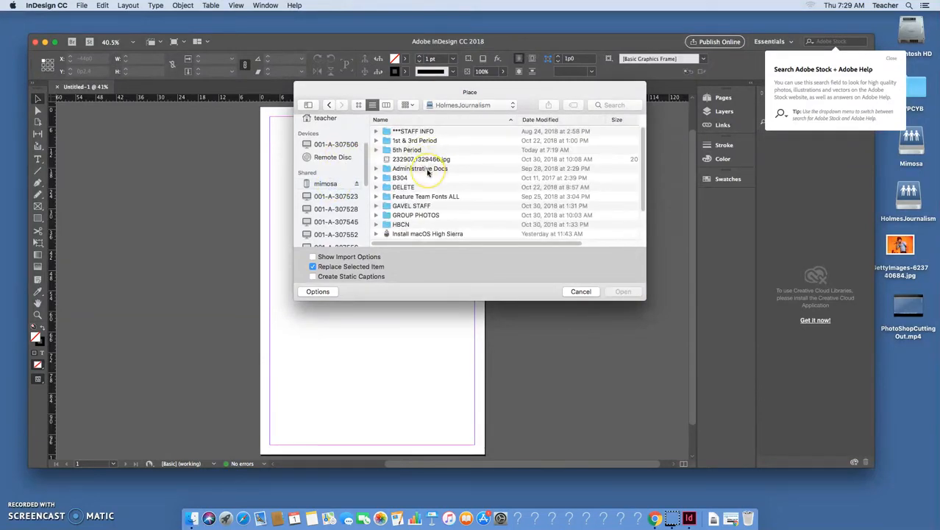
Load the cut-out PSD from the named personal folder inside the 5th Period folder for placing
{"action": "scroll", "coordinate": [425, 165], "scroll_direction": "down", "scroll_amount": 1}
{"action": "double_click", "coordinate": [414, 135]}
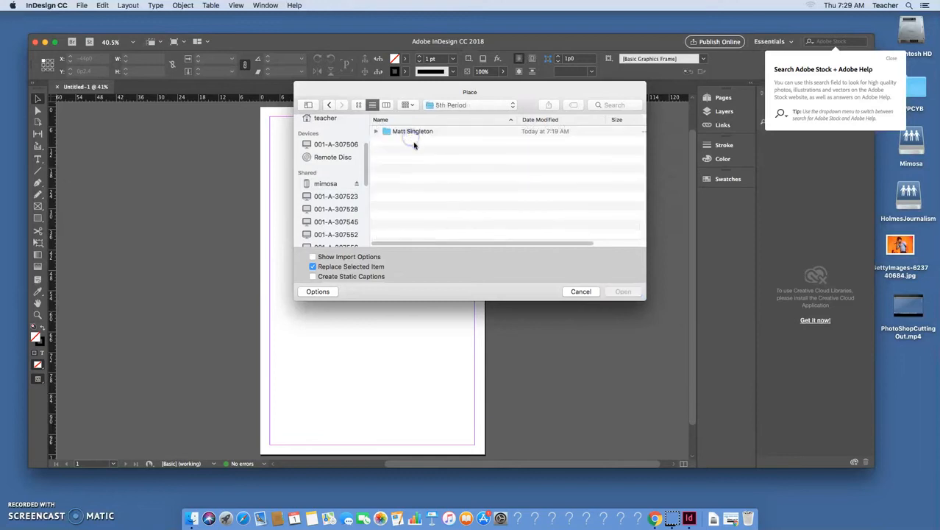
{"action": "double_click", "coordinate": [409, 133]}
{"action": "left_click", "coordinate": [410, 134]}
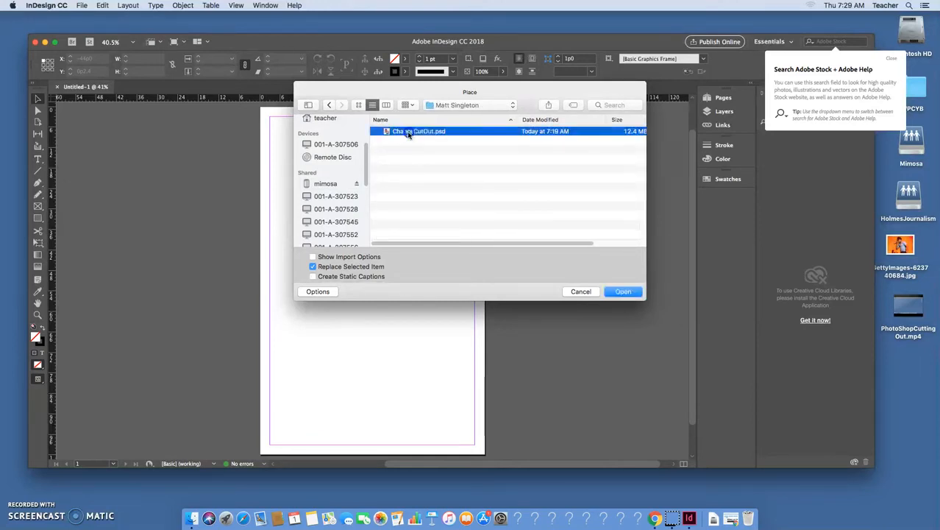
{"action": "left_click", "coordinate": [622, 292]}
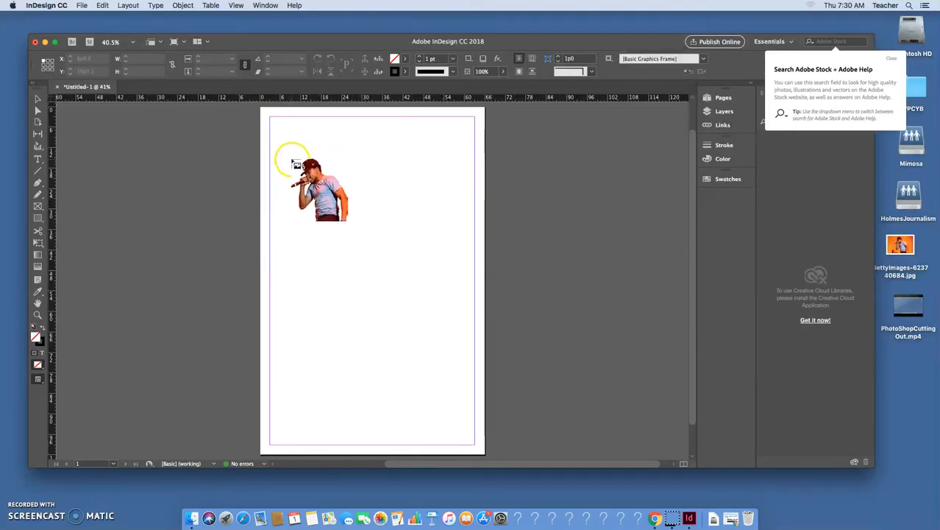
Place the cut-out about 54 picas wide and 60 picas high on the lower page, and move it against the right margin
{"action": "left_click", "coordinate": [292, 159]}
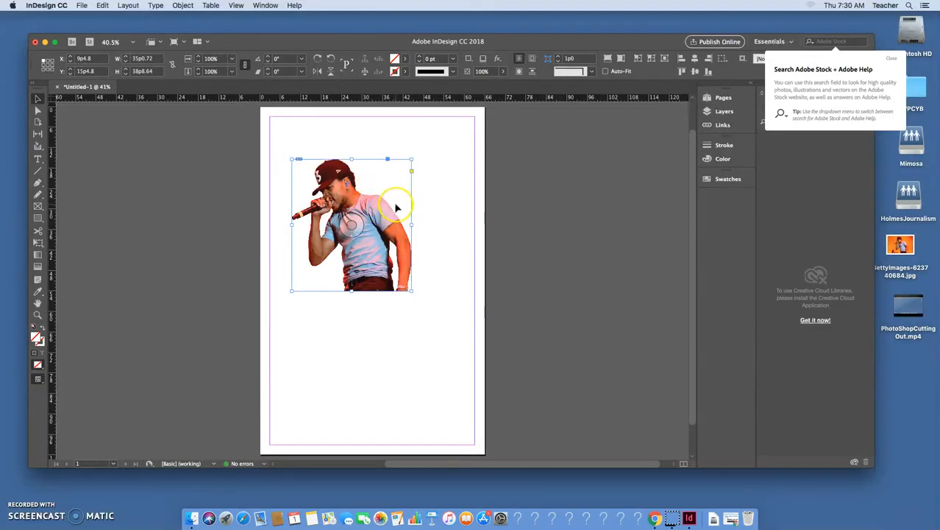
{"action": "key", "text": "super+z"}
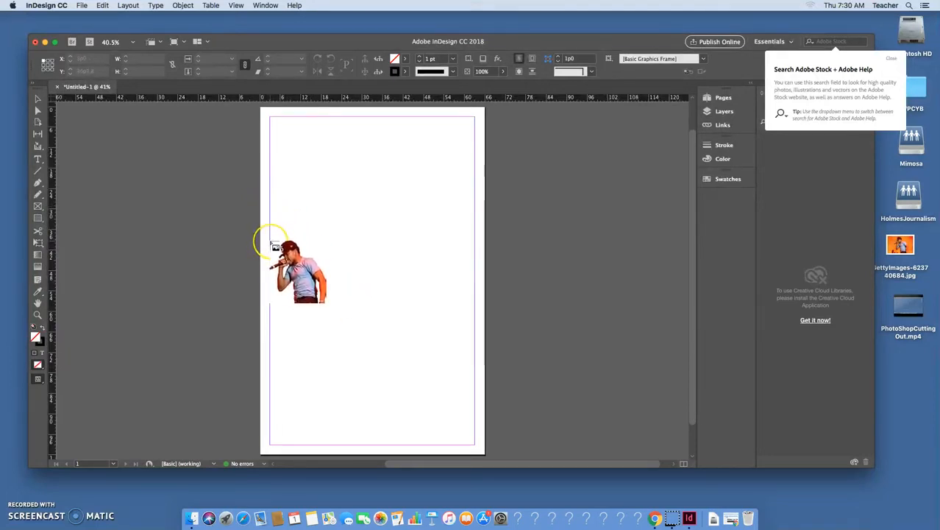
{"action": "left_click", "coordinate": [272, 245]}
{"action": "mouse_move", "coordinate": [271, 242]}
{"action": "left_mouse_down"}
{"action": "mouse_move", "coordinate": [405, 401]}
{"action": "mouse_move", "coordinate": [467, 446]}
{"action": "left_mouse_up"}
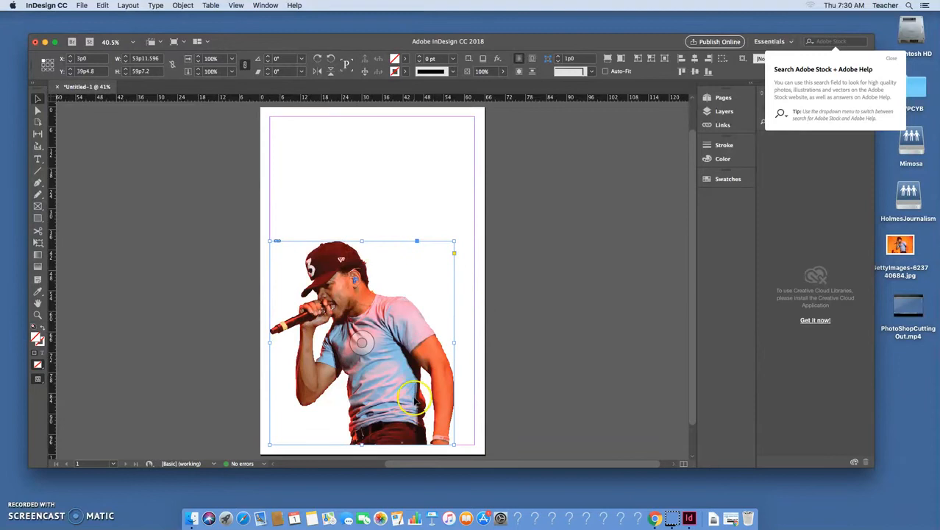
{"action": "left_click_drag", "start_coordinate": [413, 402], "coordinate": [434, 403]}
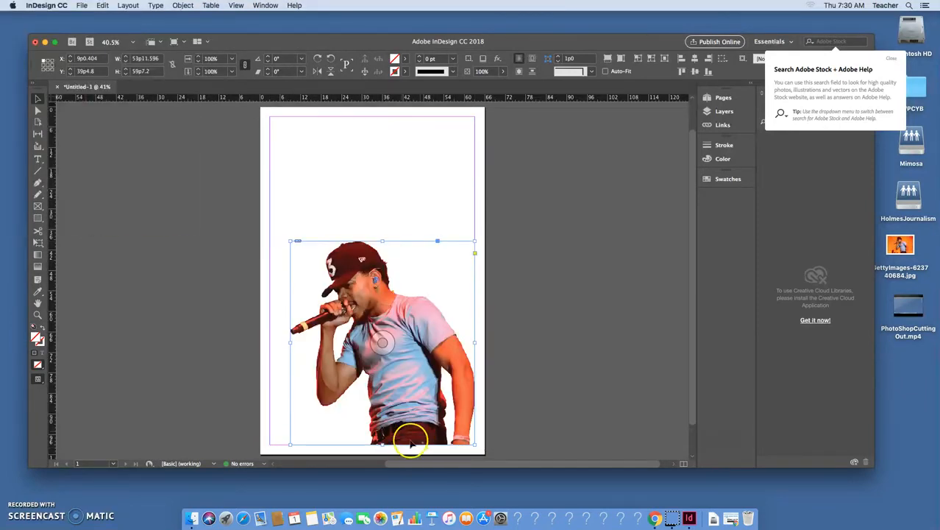
{"action": "left_click", "coordinate": [552, 291]}
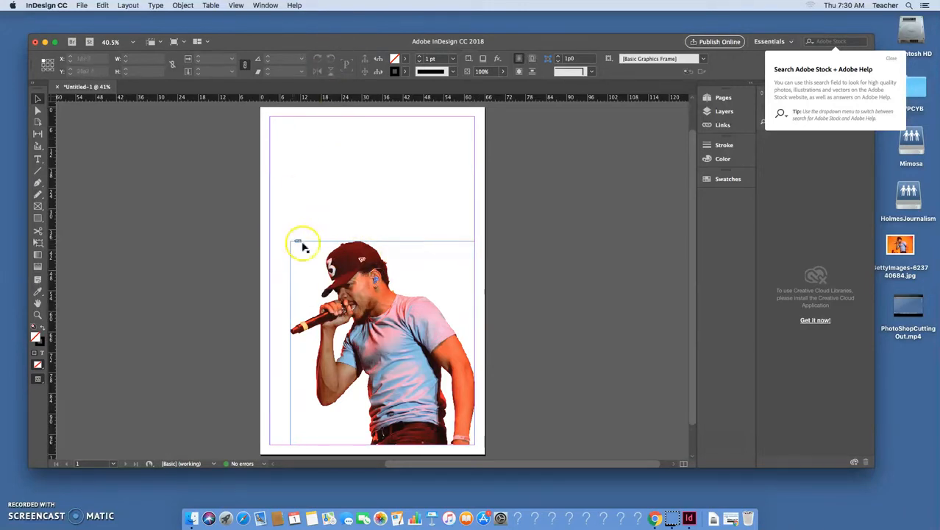
View the page in Preview screen mode and return to Normal mode
{"action": "left_click", "coordinate": [237, 6]}
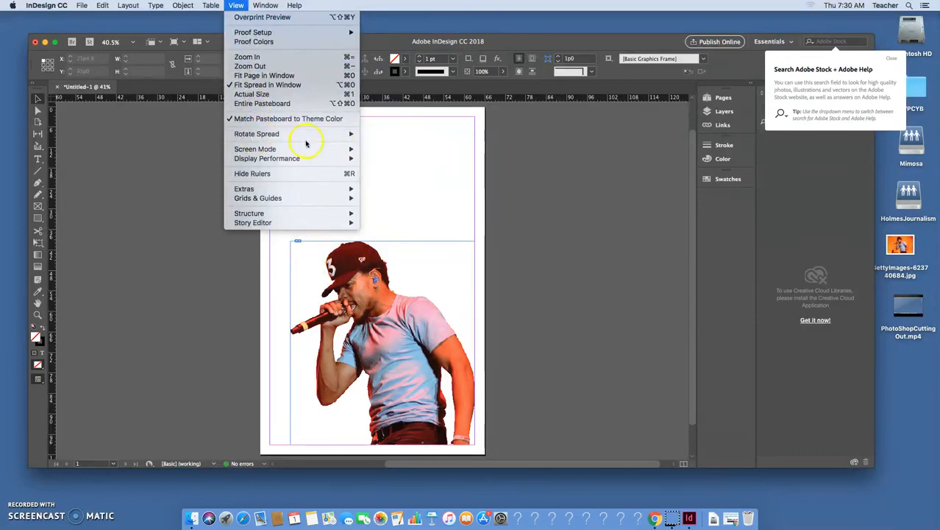
{"action": "mouse_move", "coordinate": [310, 150]}
{"action": "left_click", "coordinate": [383, 159]}
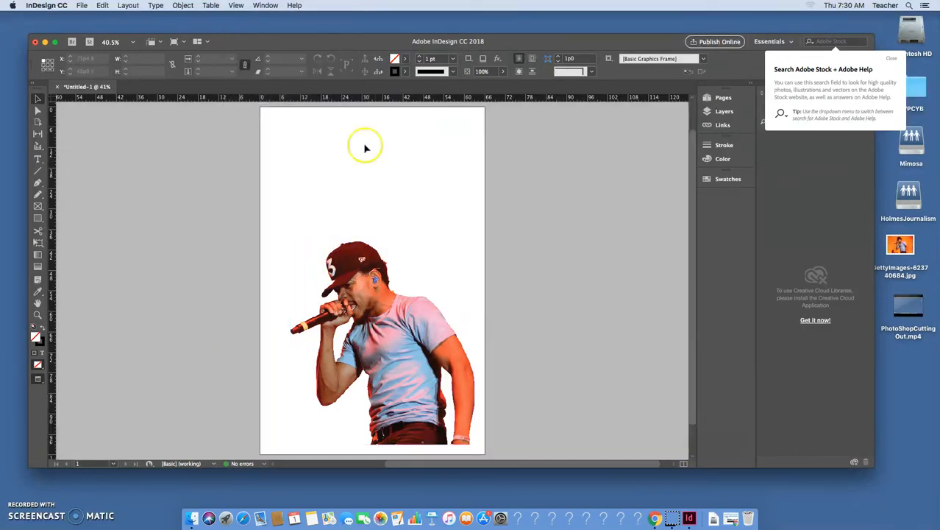
{"action": "left_click", "coordinate": [242, 6]}
{"action": "mouse_move", "coordinate": [320, 149]}
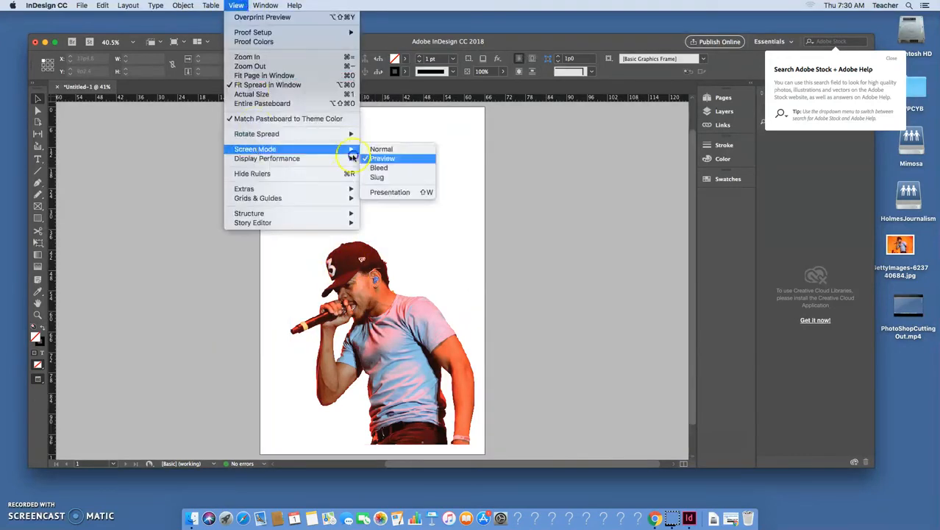
{"action": "left_click", "coordinate": [383, 150]}
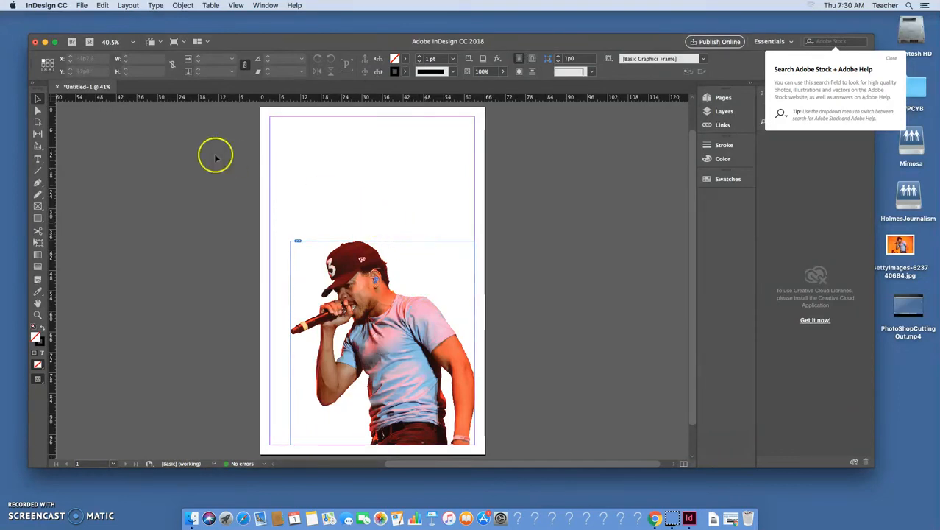
Raise the image frame to about X 7p7, Y 28p0 with a height of 61p0, and select the image inside it
{"action": "left_click", "coordinate": [40, 100]}
{"action": "left_click", "coordinate": [467, 298]}
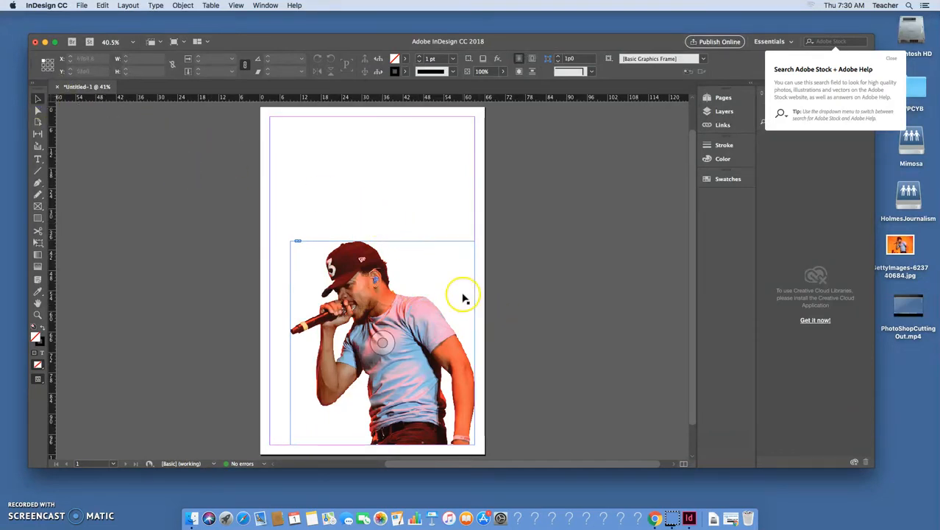
{"action": "left_click_drag", "start_coordinate": [437, 299], "coordinate": [430, 270]}
{"action": "mouse_move", "coordinate": [378, 206]}
{"action": "left_mouse_down"}
{"action": "mouse_move", "coordinate": [381, 157]}
{"action": "mouse_move", "coordinate": [379, 286]}
{"action": "mouse_move", "coordinate": [386, 215]}
{"action": "mouse_move", "coordinate": [377, 202]}
{"action": "left_mouse_up"}
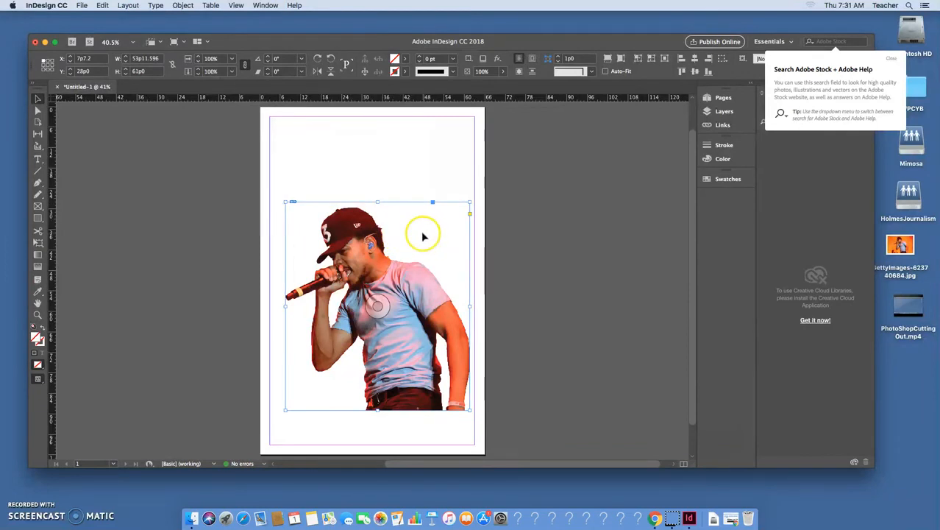
{"action": "left_click", "coordinate": [378, 307]}
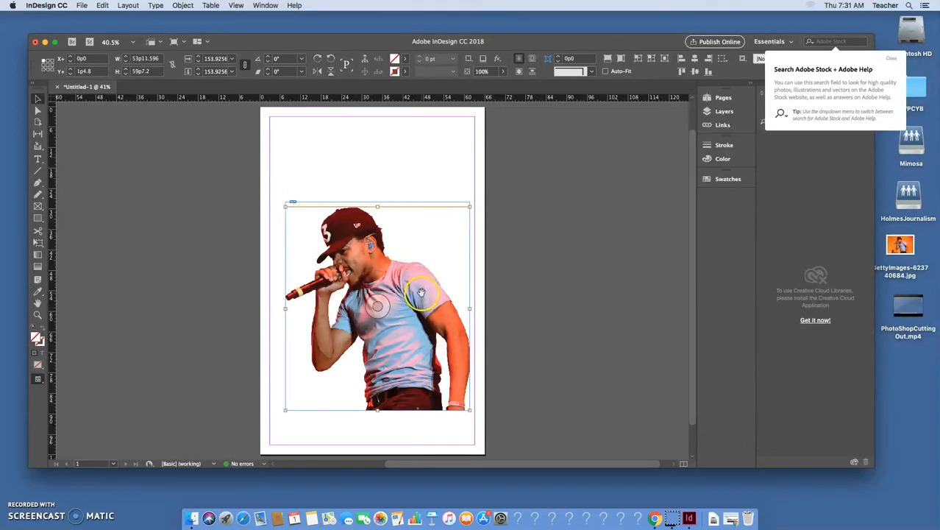
Move the image content out of its frame onto the pasteboard, and bring it back aligned with the frame's upper edge
{"action": "left_click", "coordinate": [436, 153]}
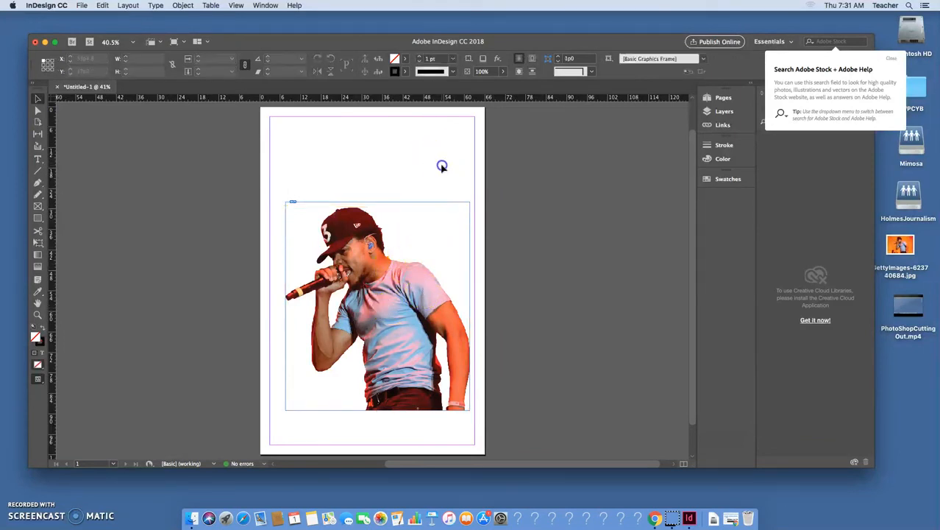
{"action": "left_click", "coordinate": [381, 304]}
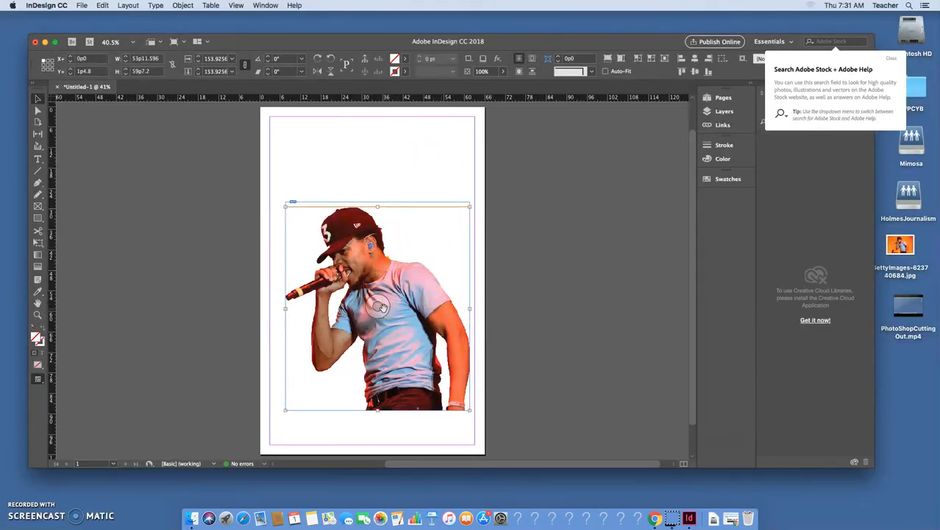
{"action": "left_click_drag", "start_coordinate": [384, 307], "coordinate": [575, 315]}
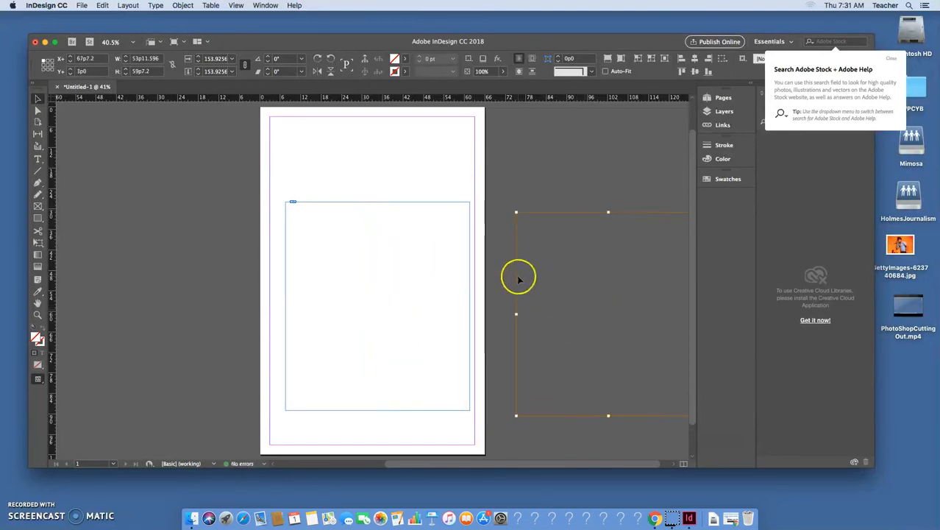
{"action": "left_click_drag", "start_coordinate": [517, 280], "coordinate": [285, 267]}
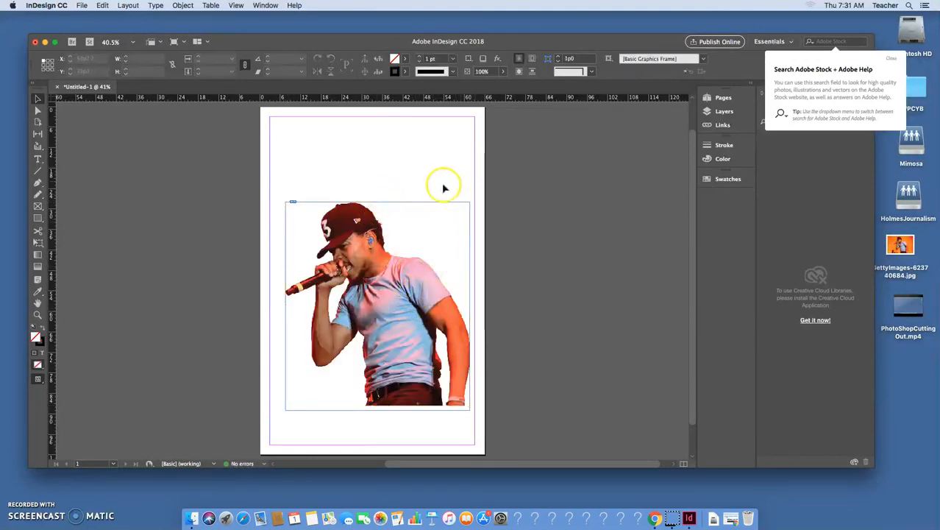
Move the image frame into the lower-right corner of the page margins at about X 9p0.4, Y 38p0, and deselect it
{"action": "left_click", "coordinate": [406, 230]}
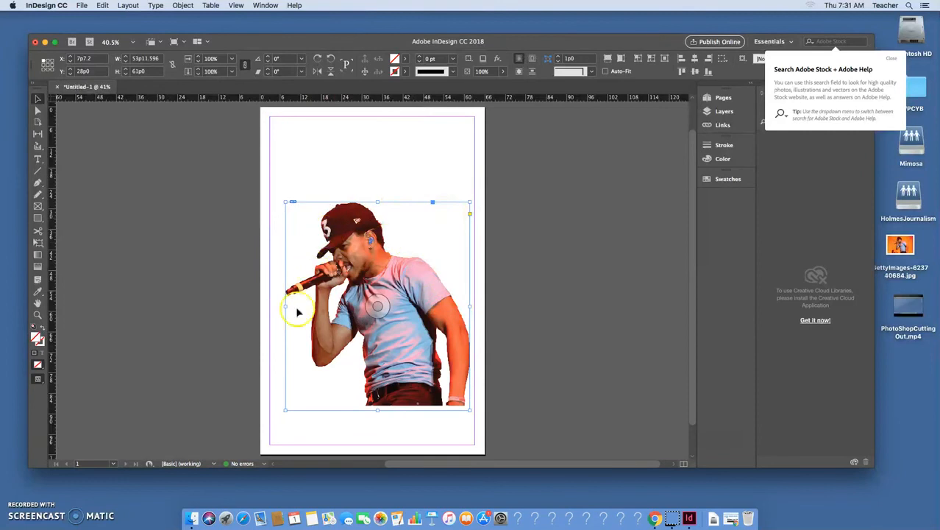
{"action": "left_click_drag", "start_coordinate": [447, 248], "coordinate": [456, 284]}
{"action": "left_click", "coordinate": [325, 181]}
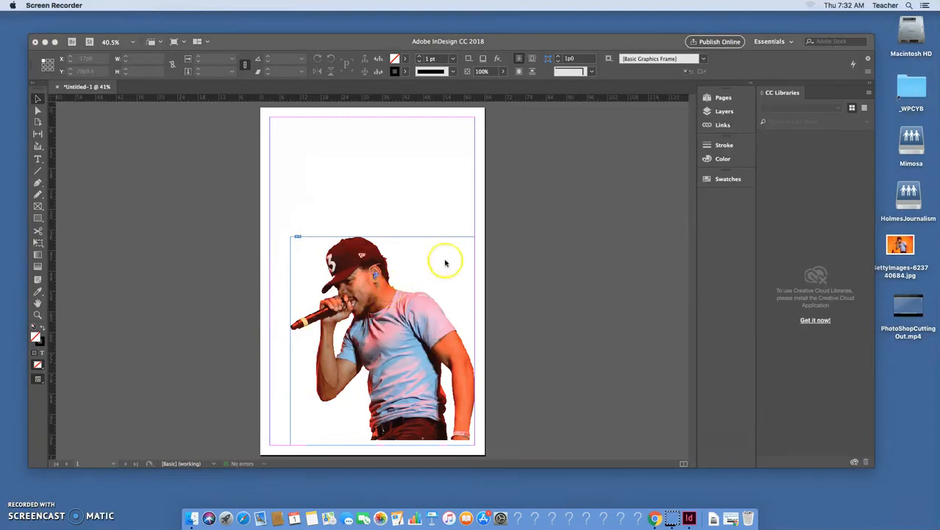
{"action": "left_click", "coordinate": [437, 316]}
{"action": "left_click", "coordinate": [409, 295]}
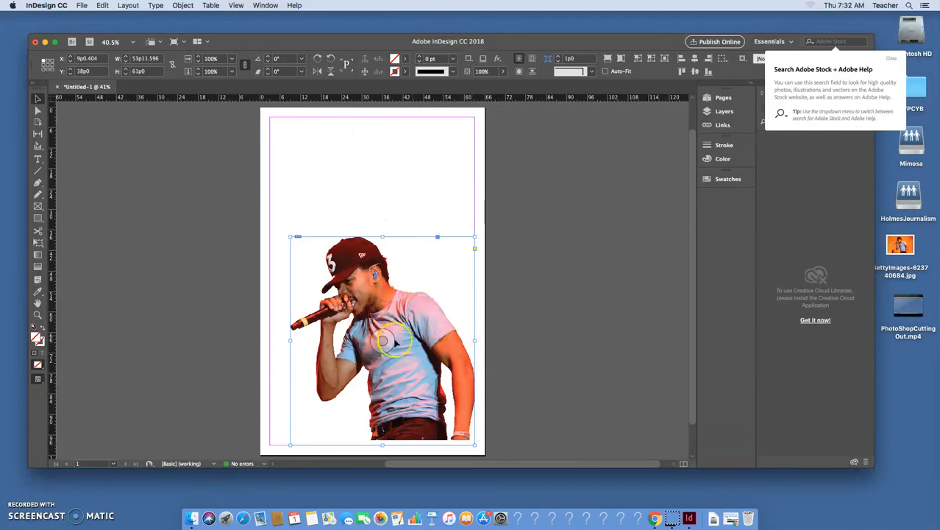
{"action": "left_click", "coordinate": [359, 183]}
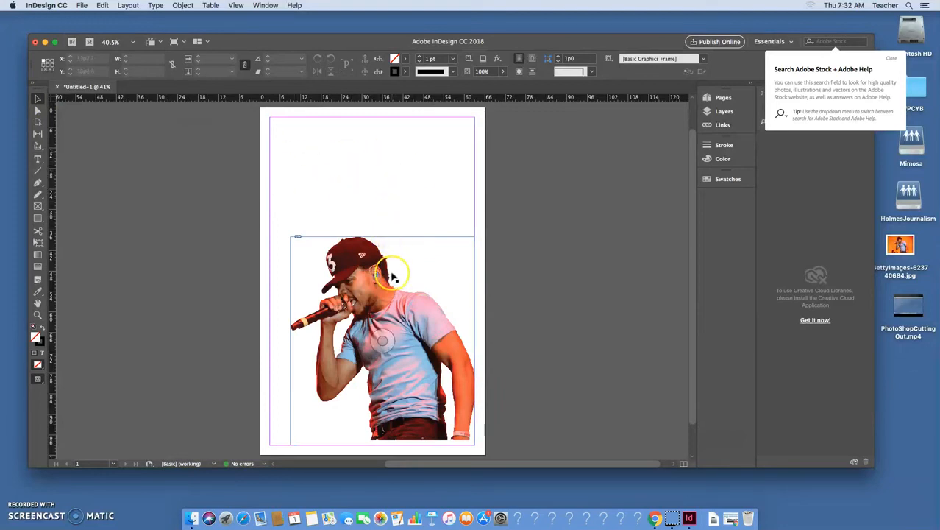
Select the image frame and activate the Scale Tool with its reference point on the frame's bottom-right corner
{"action": "left_click", "coordinate": [379, 269]}
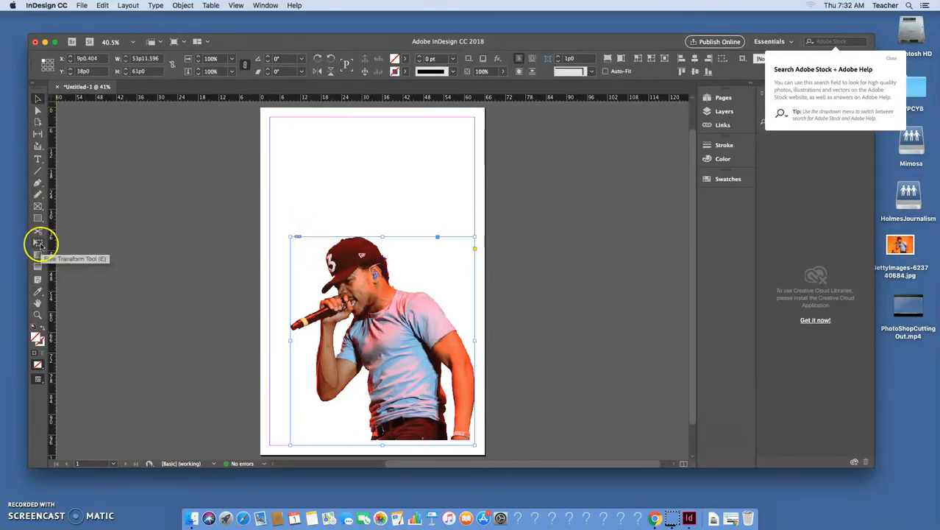
{"action": "left_click", "coordinate": [39, 246]}
{"action": "left_click_drag", "start_coordinate": [39, 245], "coordinate": [74, 252]}
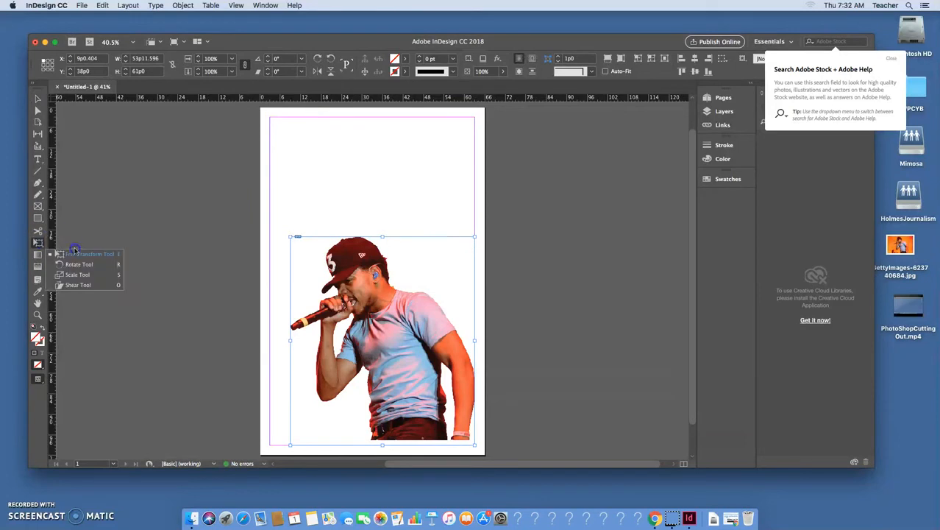
{"action": "left_click", "coordinate": [114, 276]}
{"action": "left_click", "coordinate": [317, 219]}
{"action": "left_click", "coordinate": [409, 212]}
{"action": "scroll", "coordinate": [434, 214], "scroll_direction": "right", "scroll_amount": 1}
{"action": "left_click", "coordinate": [437, 213]}
{"action": "left_click", "coordinate": [388, 212]}
{"action": "left_click", "coordinate": [300, 207]}
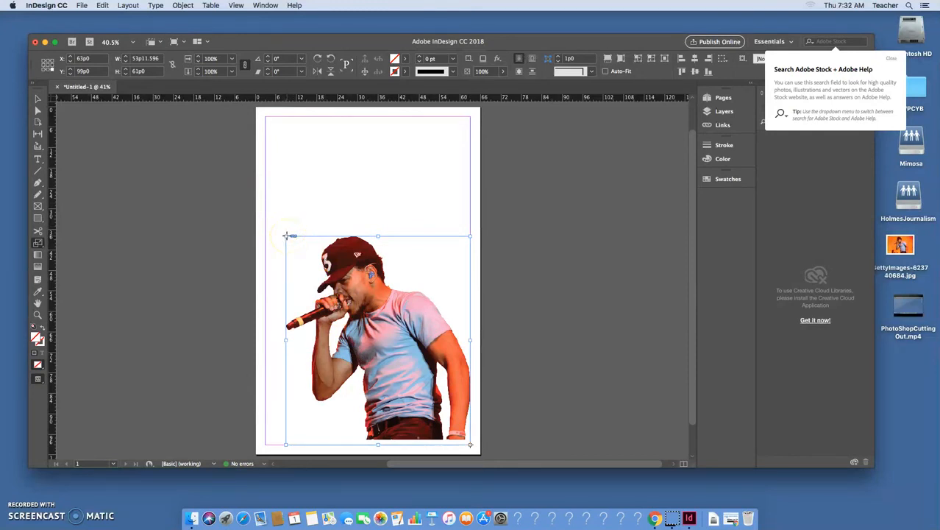
Try scaling the image non-proportionally to about 65% of its width, and undo the scaling
{"action": "left_click_drag", "start_coordinate": [286, 236], "coordinate": [410, 341]}
{"action": "left_click_drag", "start_coordinate": [365, 312], "coordinate": [350, 248]}
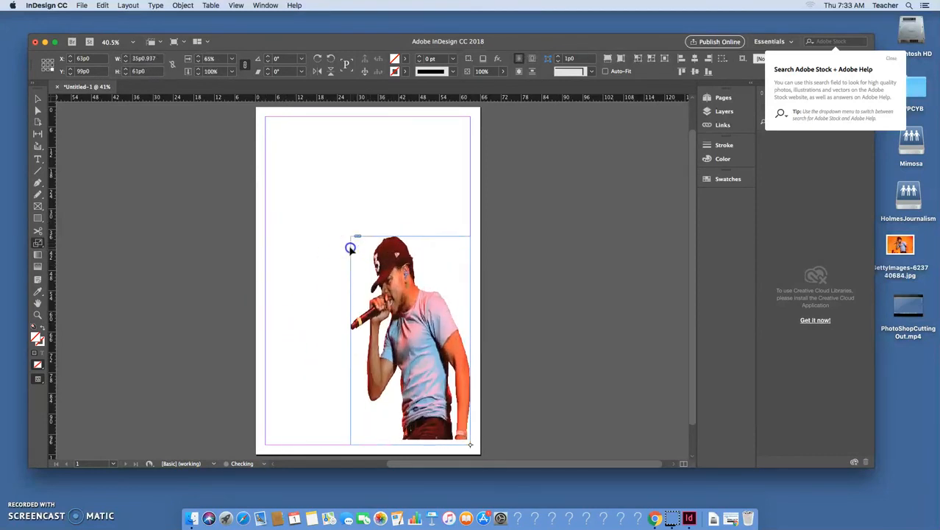
{"action": "key", "text": "super+z"}
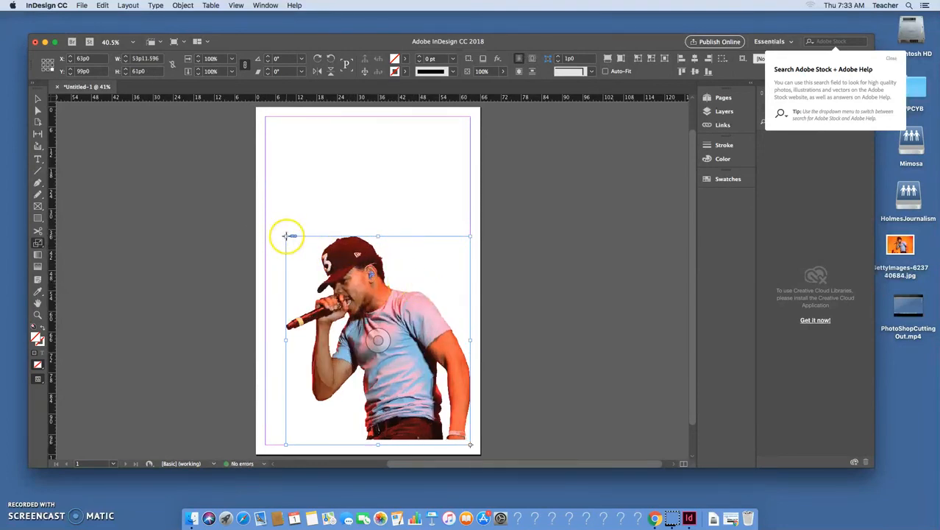
Scale the image proportionally from its bottom-right corner to about 41p3 wide and 46p8 high, and deselect it
{"action": "left_click_drag", "start_coordinate": [286, 236], "coordinate": [329, 284]}
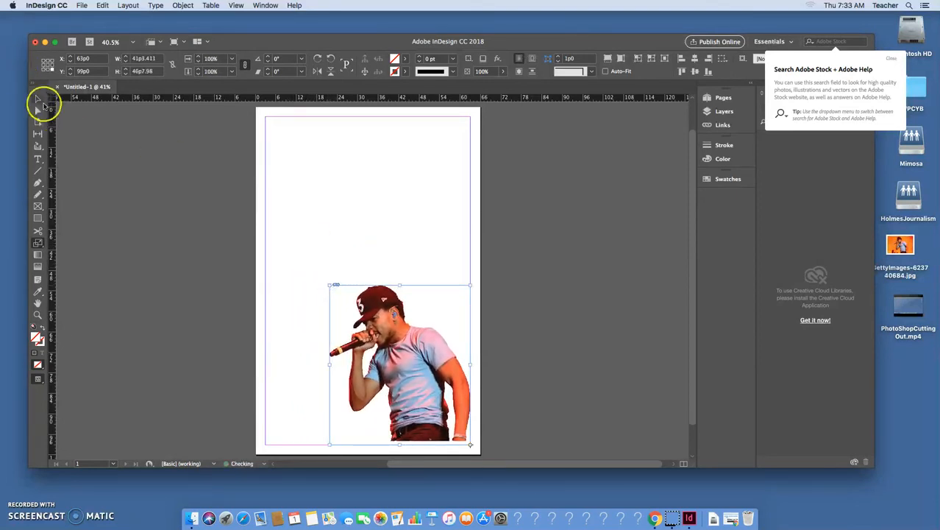
{"action": "left_click", "coordinate": [345, 200]}
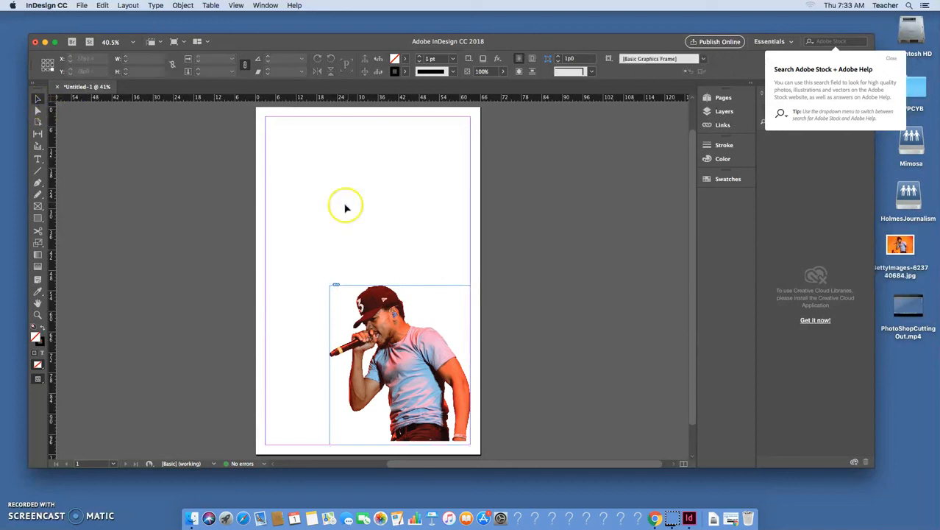
{"action": "left_click", "coordinate": [22, 510]}
{"action": "left_click", "coordinate": [267, 38]}
Start saving the document under a new name and choose the personal folder inside HolmesJournalism's 5th Period folder on mimosa
{"action": "left_click", "coordinate": [83, 6]}
{"action": "left_click", "coordinate": [111, 71]}
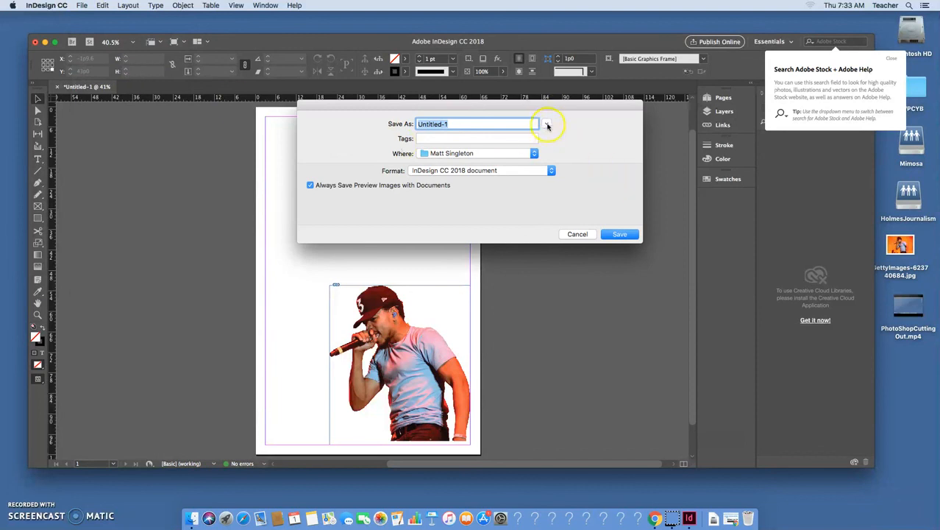
{"action": "left_click", "coordinate": [547, 125]}
{"action": "left_click_drag", "start_coordinate": [367, 175], "coordinate": [368, 197]}
{"action": "left_click", "coordinate": [328, 215]}
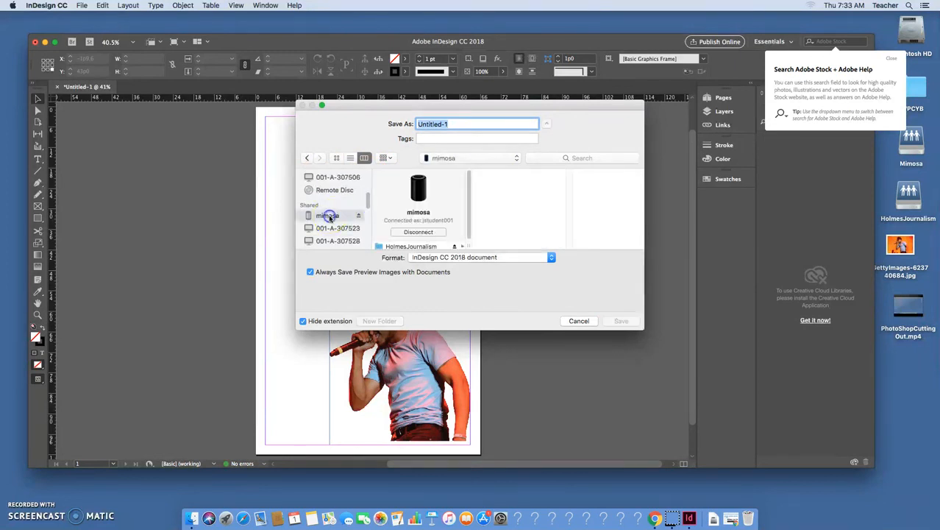
{"action": "left_click", "coordinate": [408, 246]}
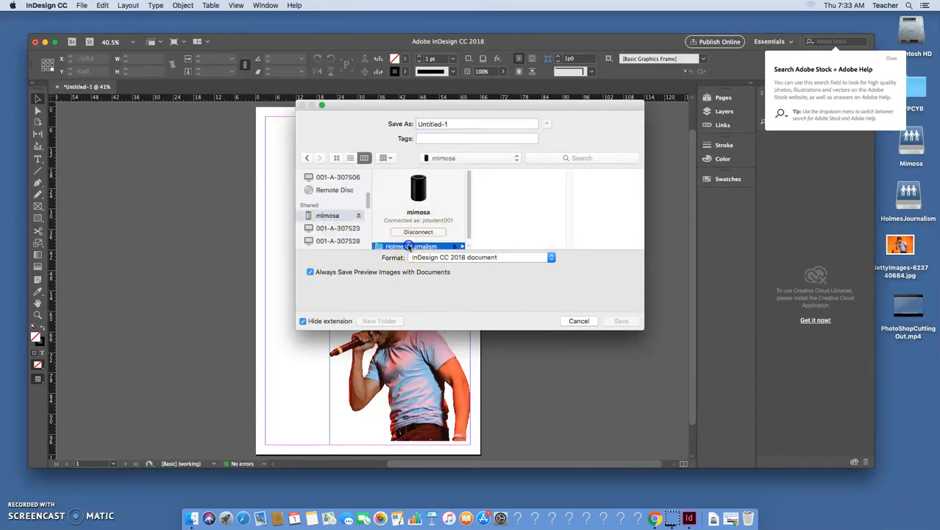
{"action": "left_click", "coordinate": [515, 192]}
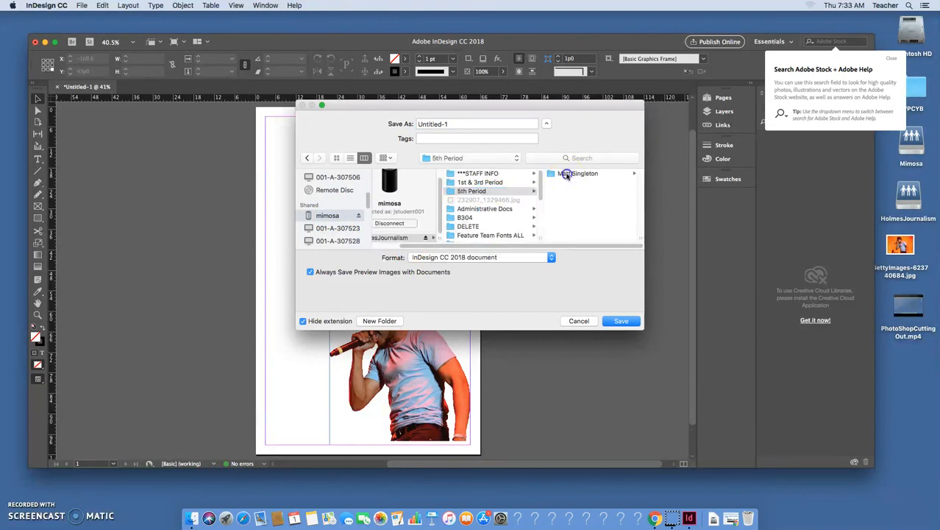
{"action": "left_click", "coordinate": [564, 175]}
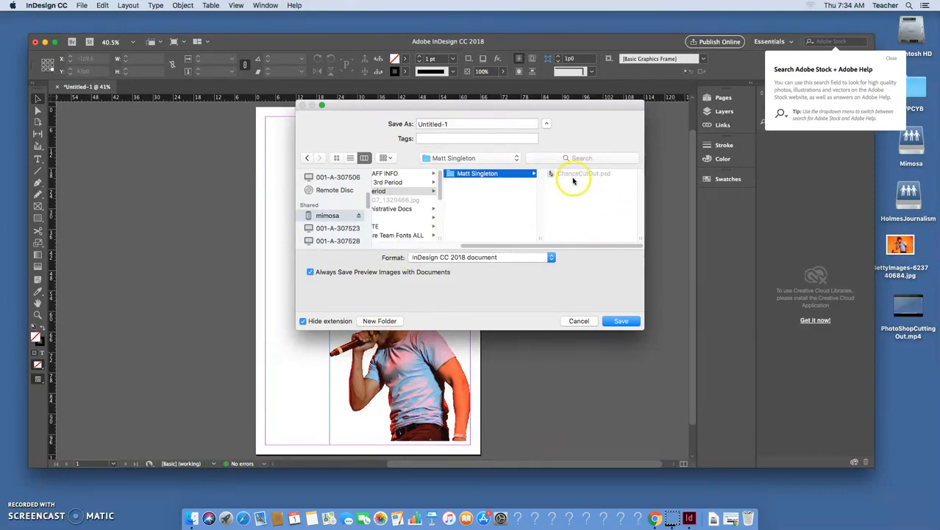
Name the document with the person's full name followed by Poster, save it, and move the application window slightly upward
{"action": "left_click_drag", "start_coordinate": [447, 122], "coordinate": [414, 118]}
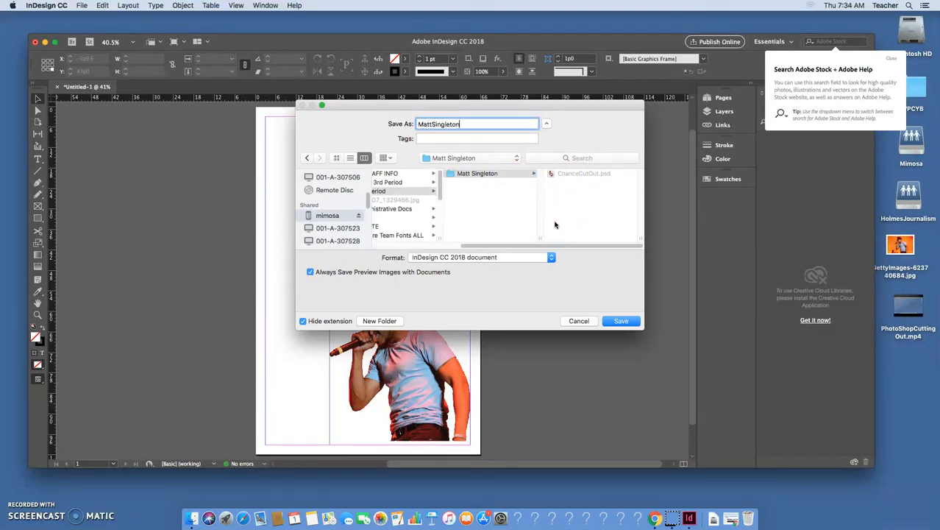
{"action": "left_click", "coordinate": [619, 322]}
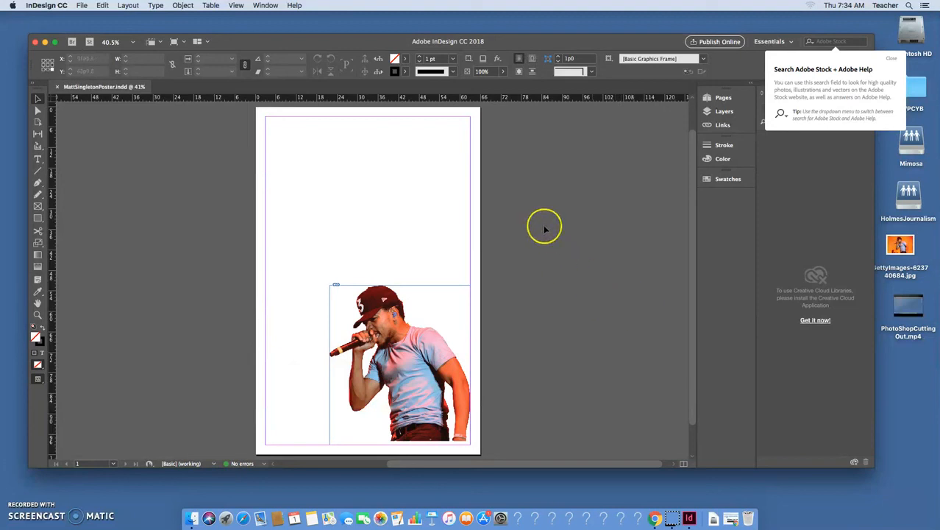
{"action": "left_click_drag", "start_coordinate": [364, 46], "coordinate": [365, 34]}
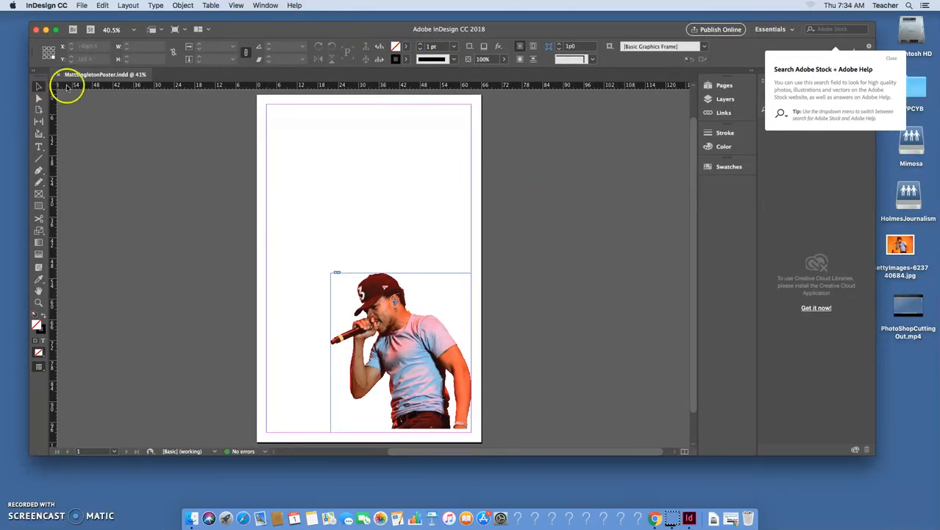